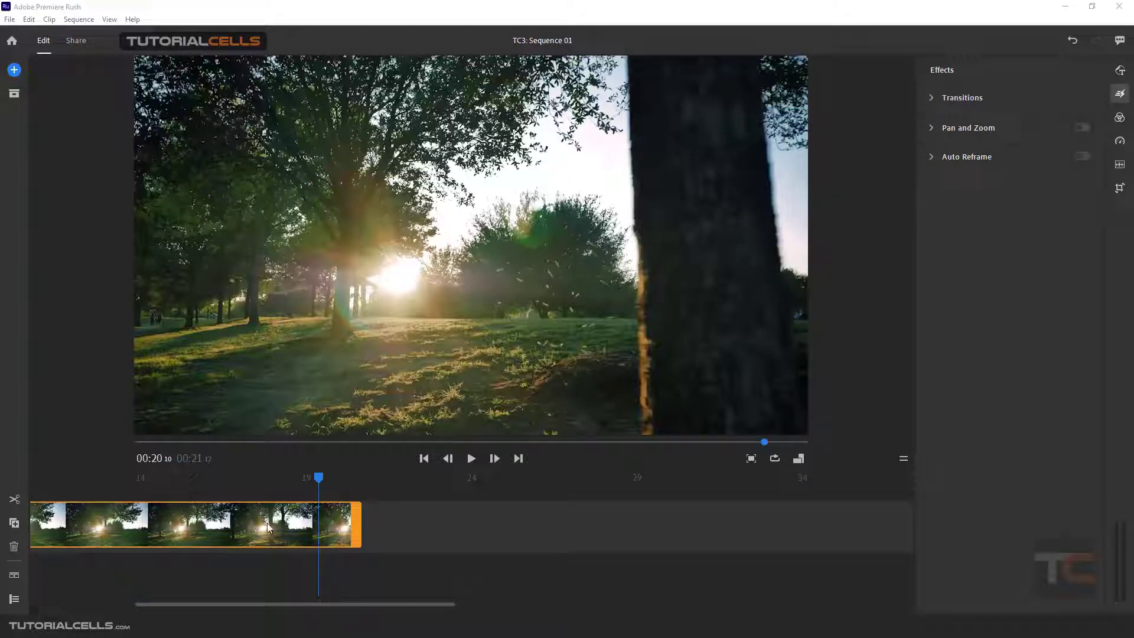
Shorten the boat, road and park clips by trimming their ends, bringing the sequence to 00:07:22
left_click_drag(356, 523, 112, 523)
left_click_drag(162, 603, 33, 583)
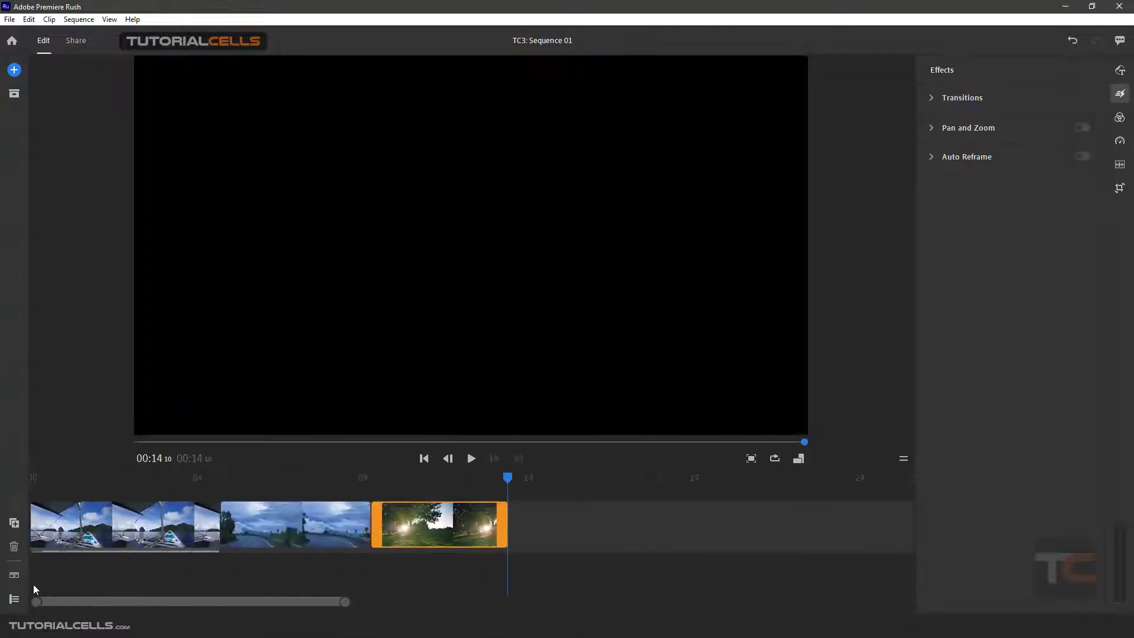
left_click(272, 523)
left_click_drag(365, 522, 141, 523)
left_click(164, 524)
left_click(145, 523)
left_click(232, 523)
left_click_drag(331, 527, 291, 526)
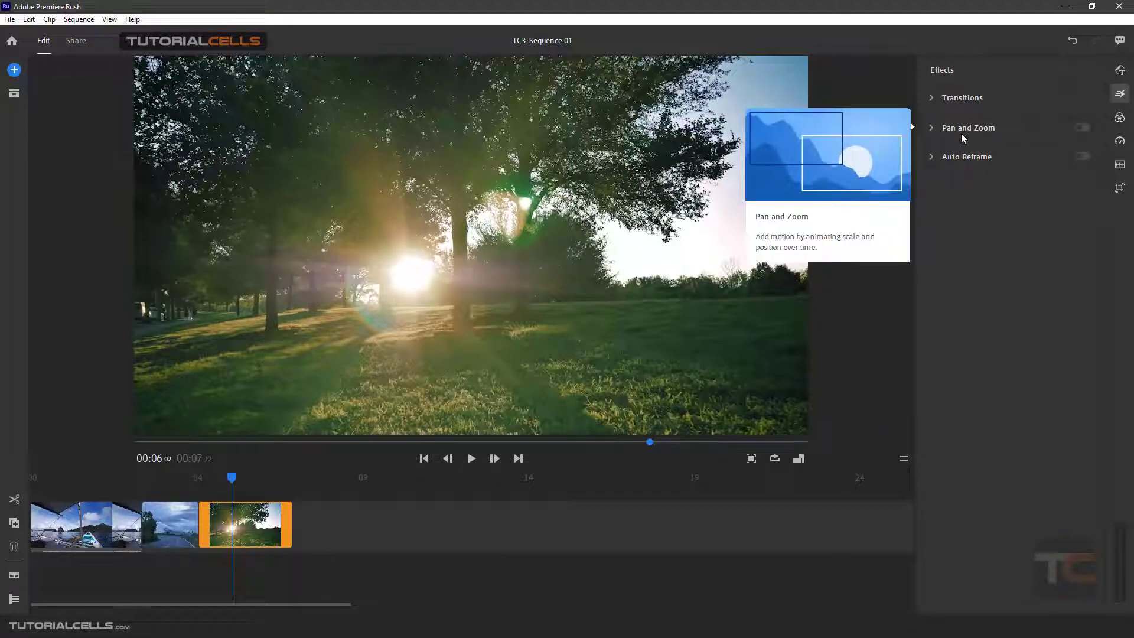
Add the folded-jeans and spice-market images from the project assets to the end of the timeline
left_click(12, 95)
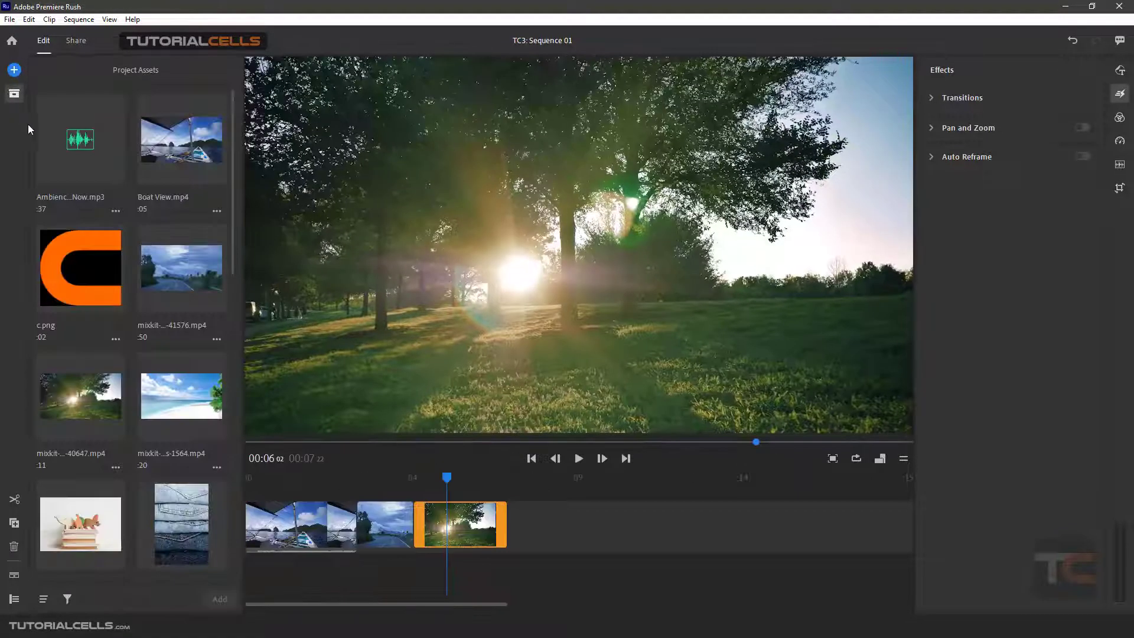
scroll(59, 435, "down", 5)
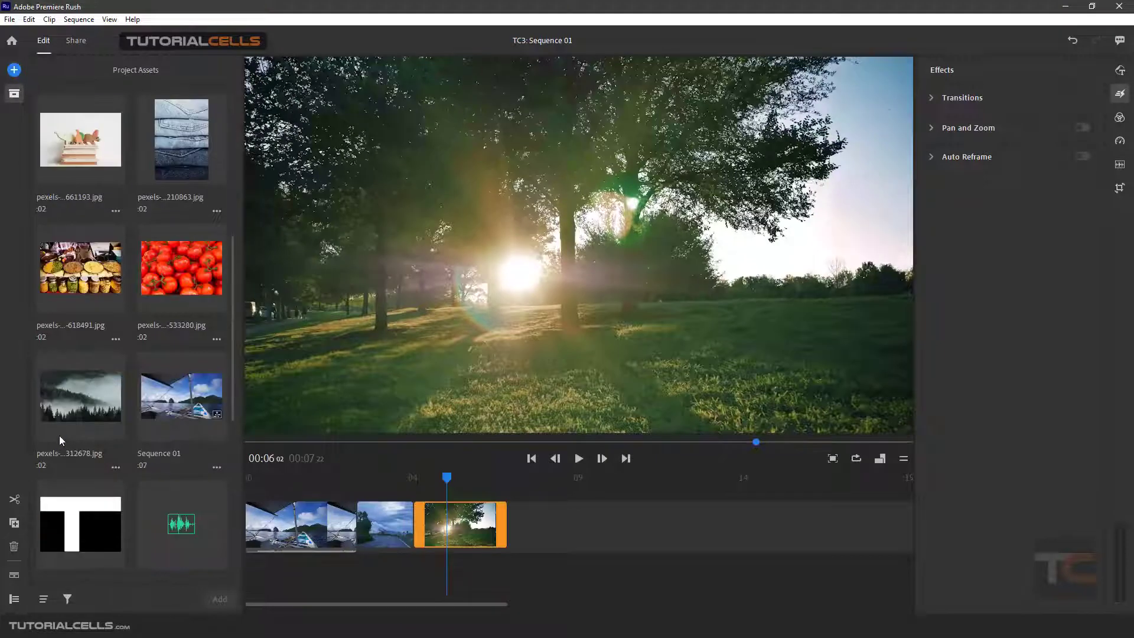
left_click(73, 269)
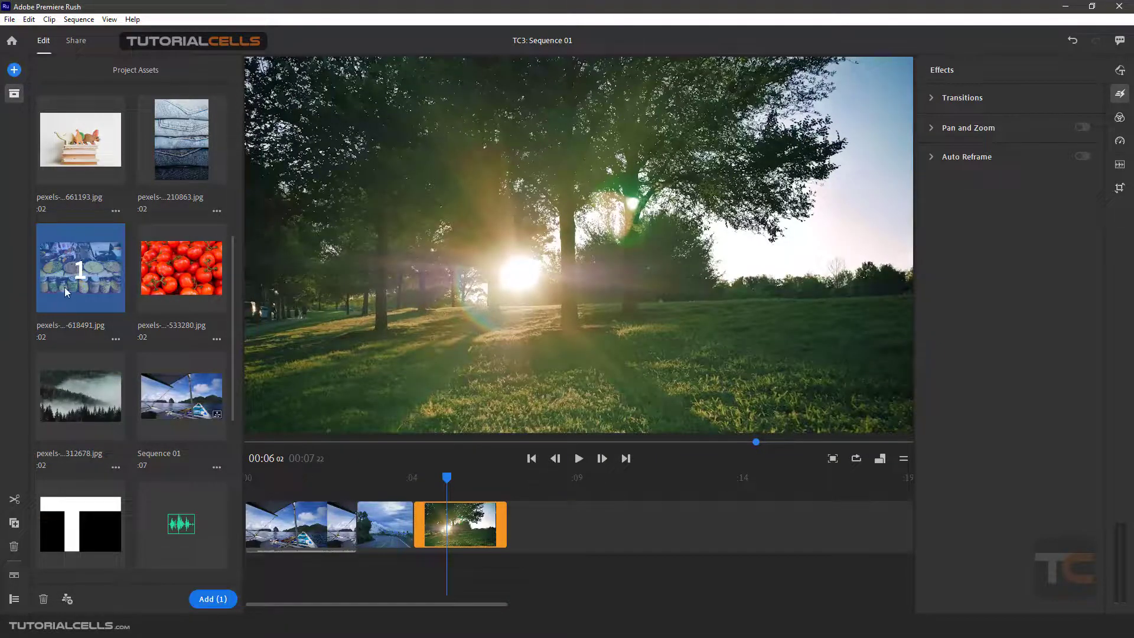
left_click(83, 281)
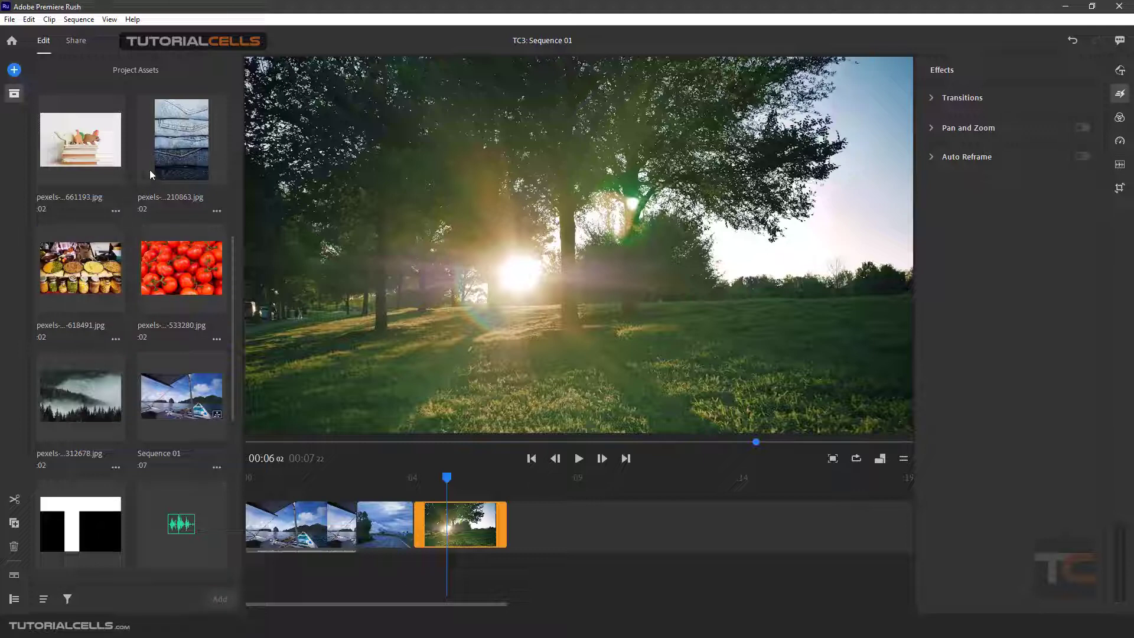
left_click(164, 170)
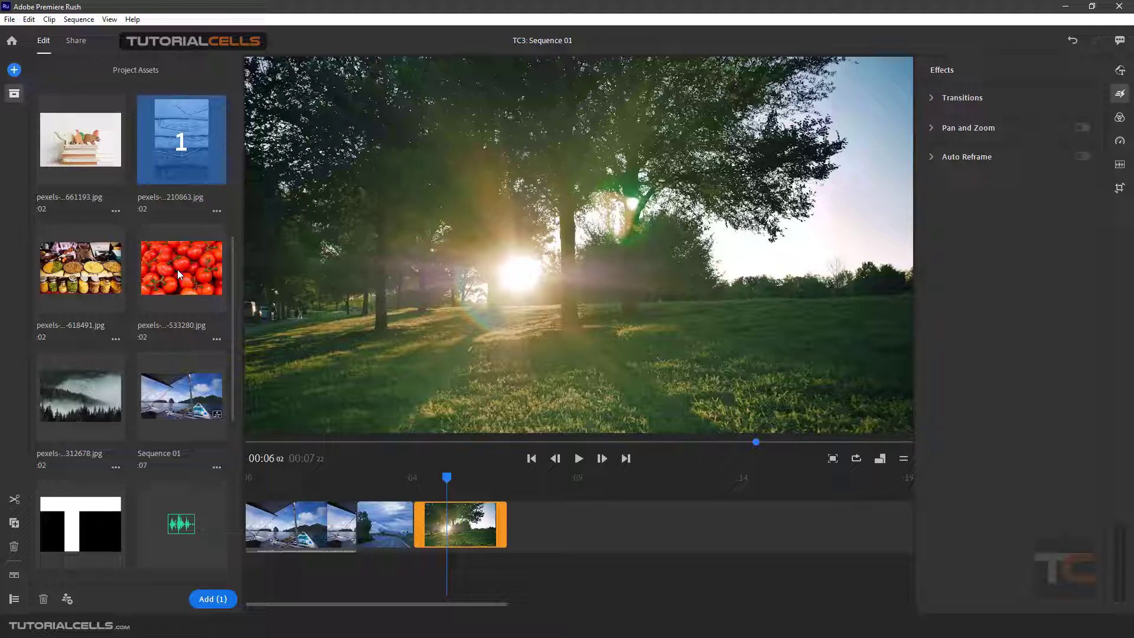
scroll(169, 319, "down", 4)
scroll(169, 321, "up", 6)
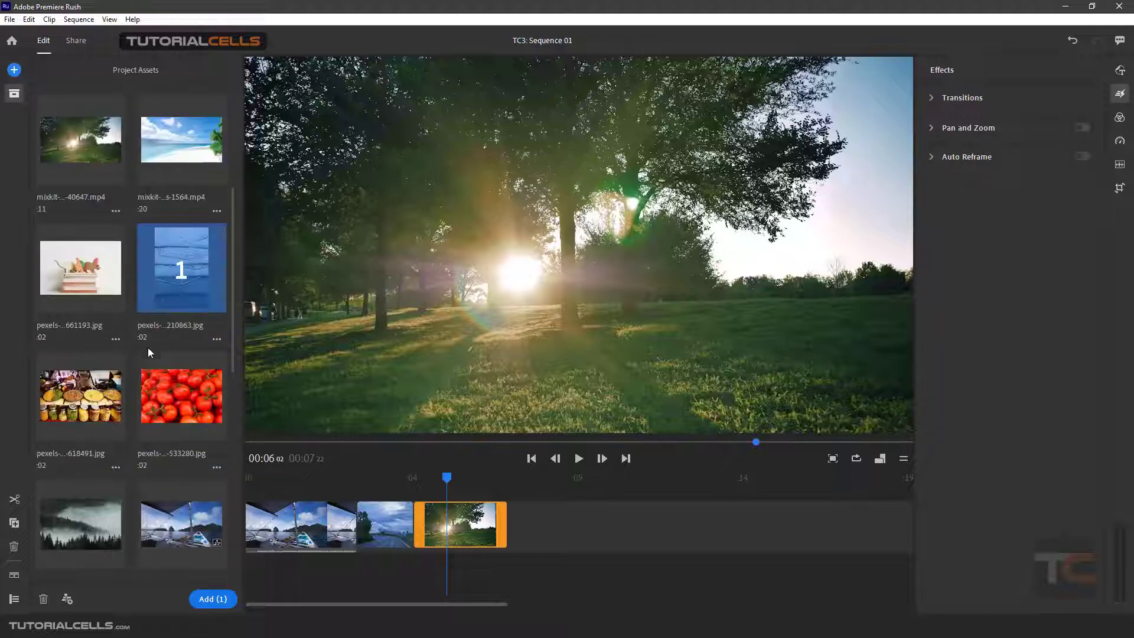
left_click(72, 406)
left_click(230, 608)
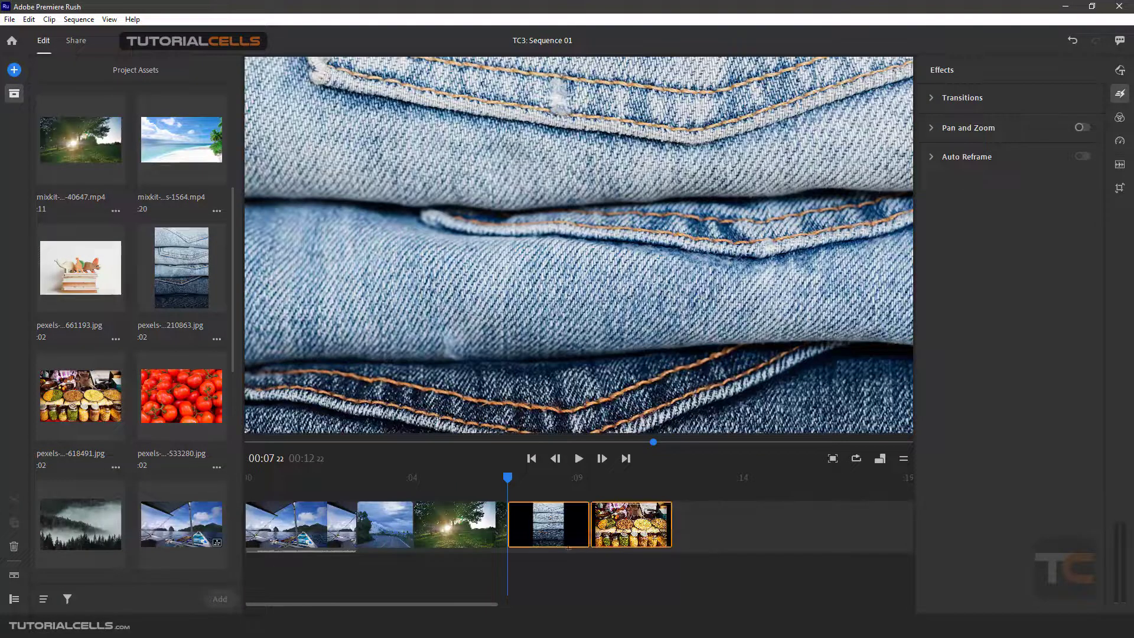
Play back the two added images without the project assets open and return the playhead to the start of the jeans image
left_click(578, 459)
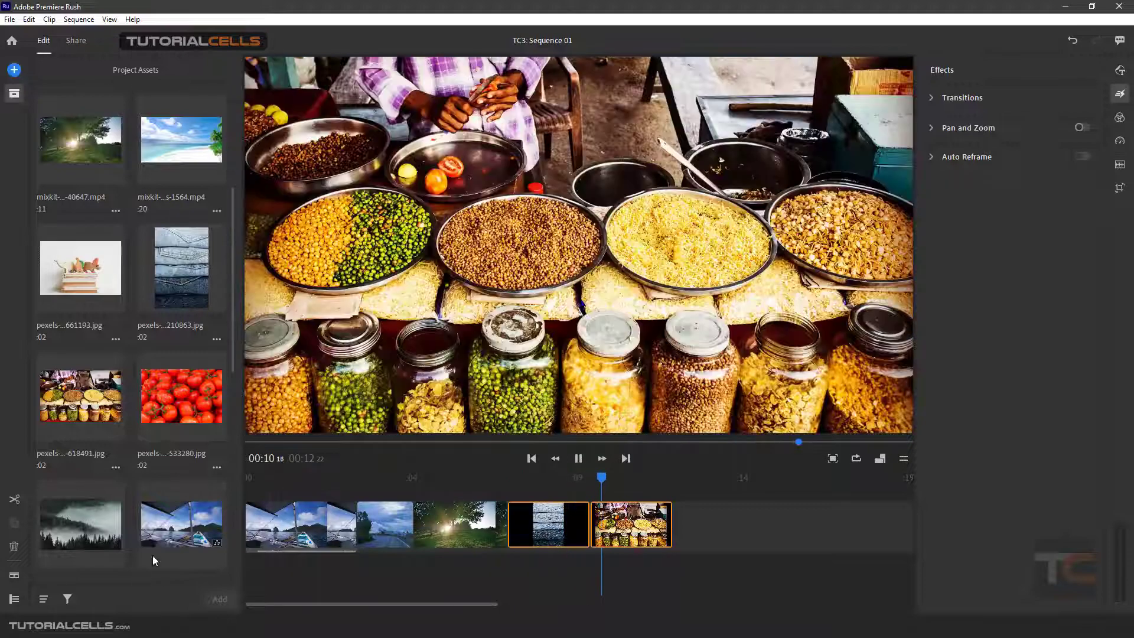
left_click(13, 93)
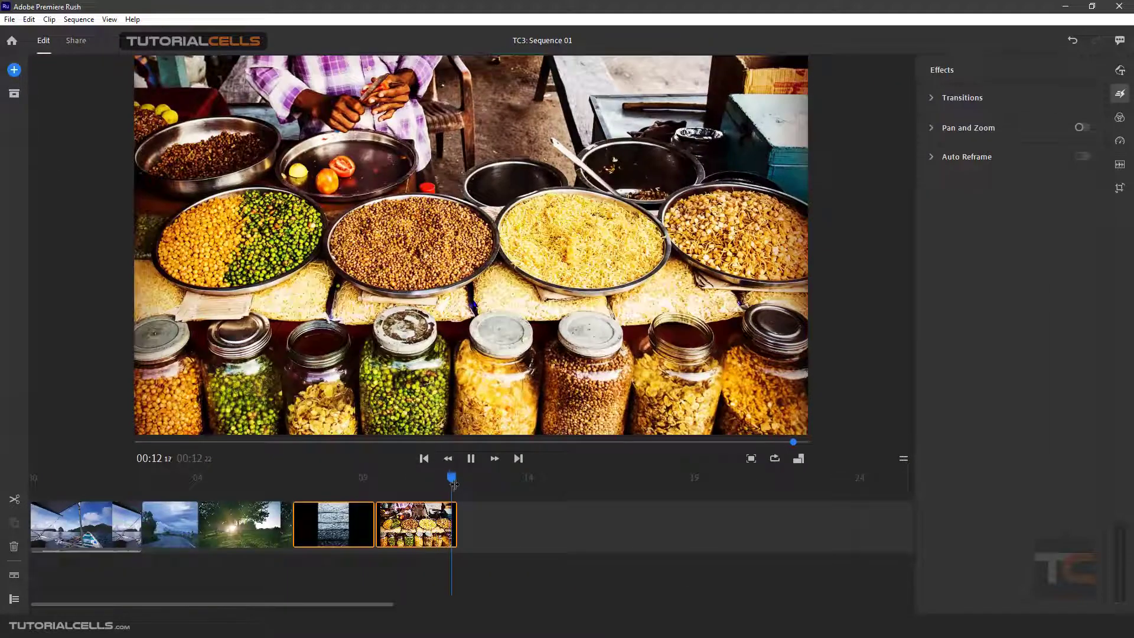
left_click(448, 483)
left_click_drag(448, 483, 303, 476)
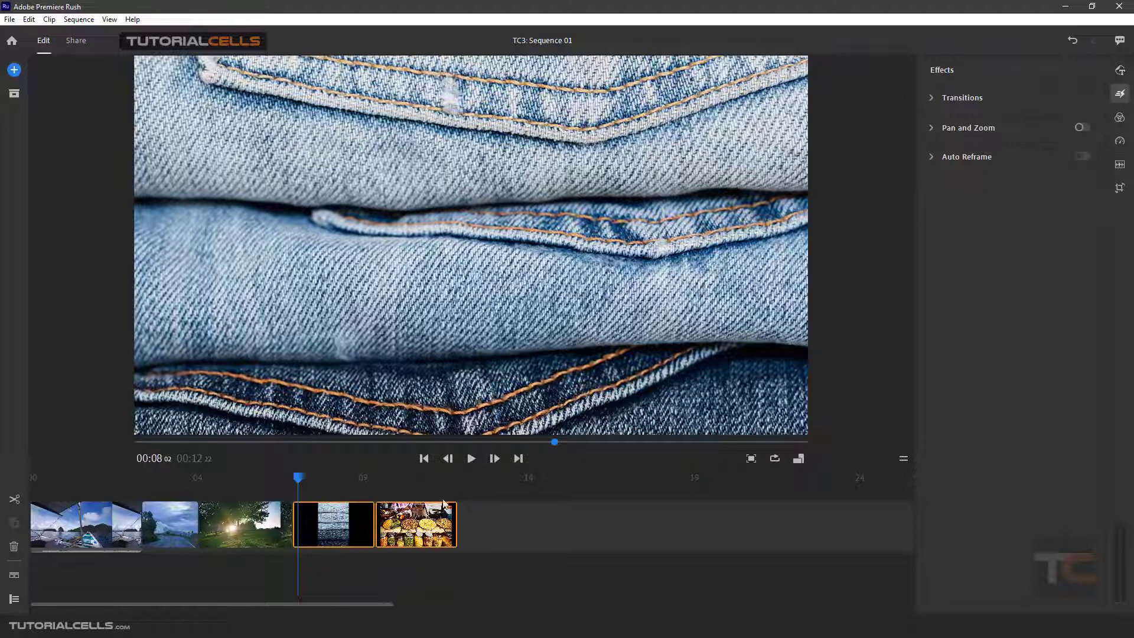
Enable Pan and Zoom on both selected images and play back the resulting motion
left_click(1078, 127)
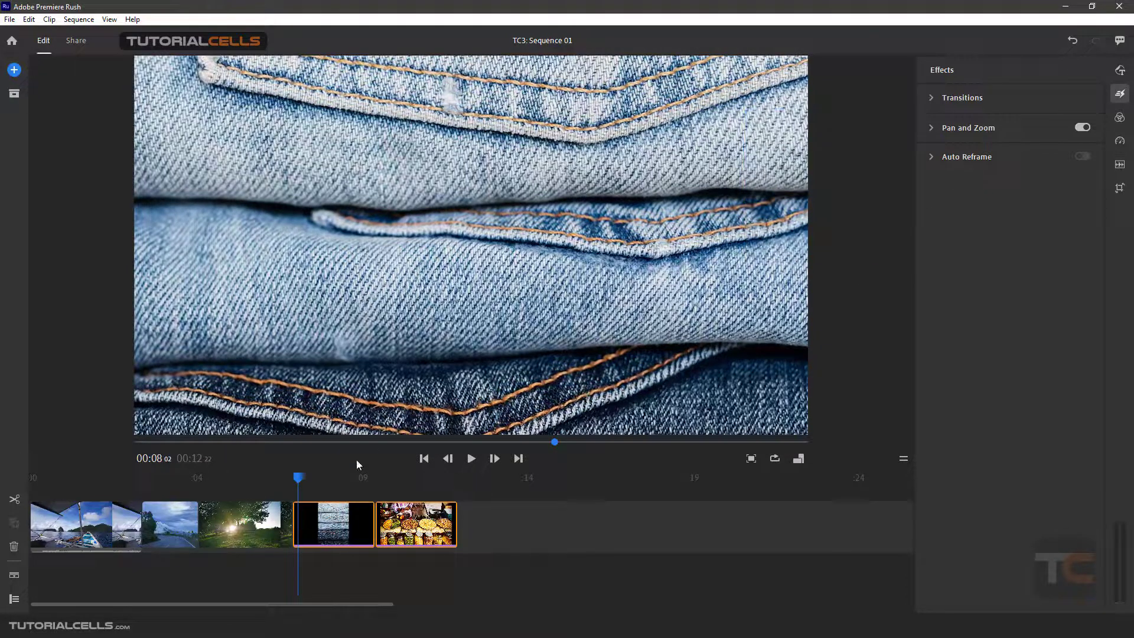
left_click_drag(302, 483, 291, 479)
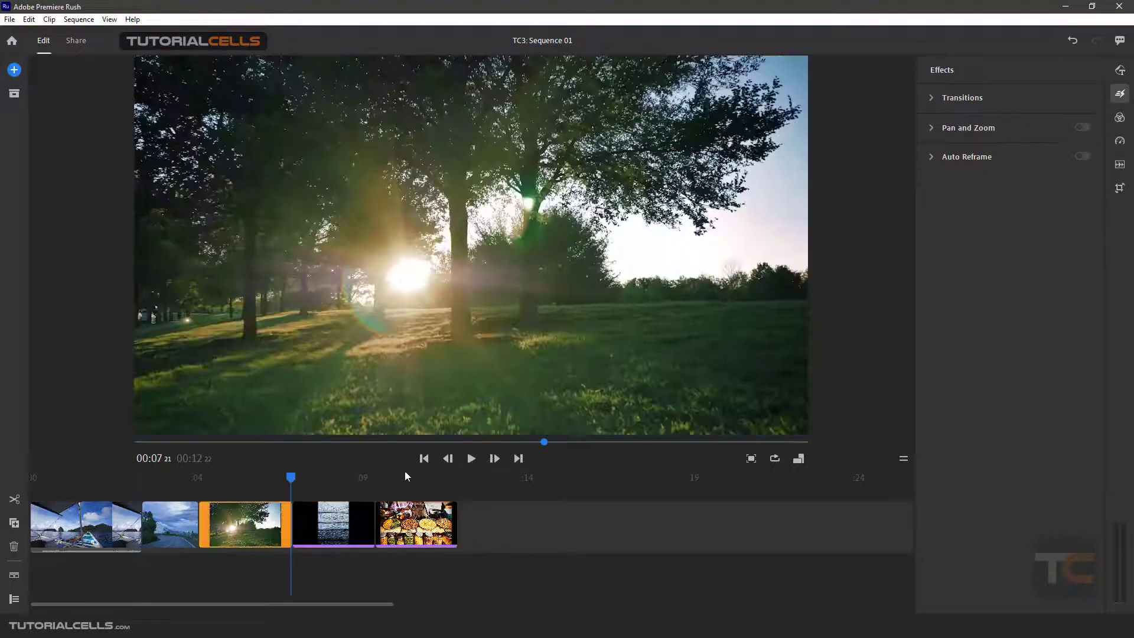
left_click(471, 459)
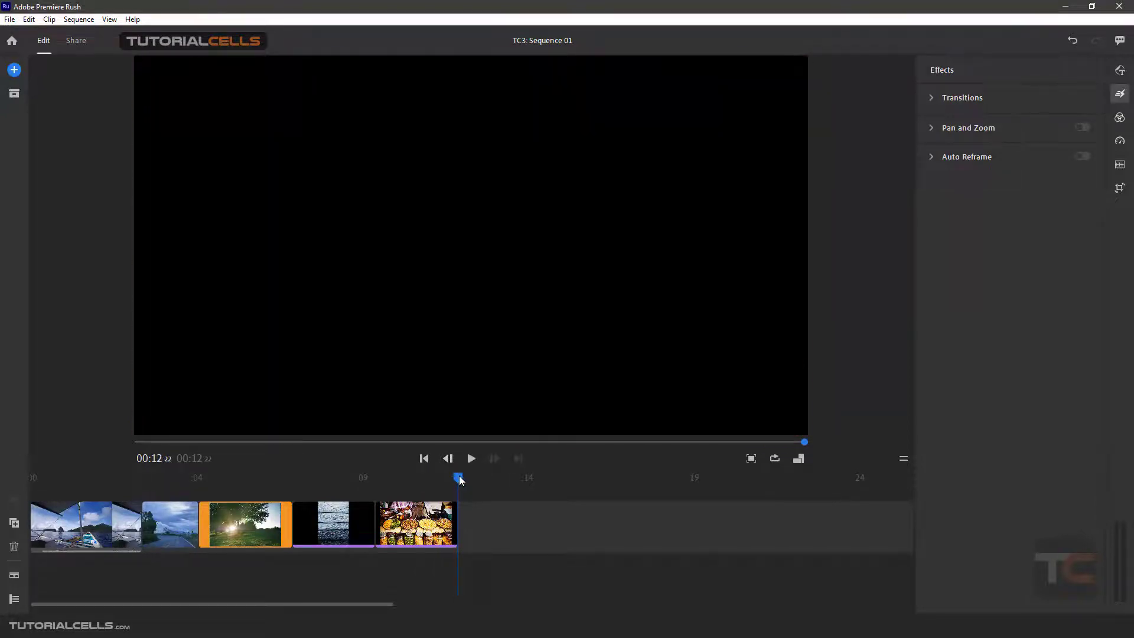
Delete the jeans image from the timeline, keeping only the spice-market image after the park clip
left_click_drag(458, 478, 418, 480)
left_click(417, 523)
left_click(351, 523)
key("Delete")
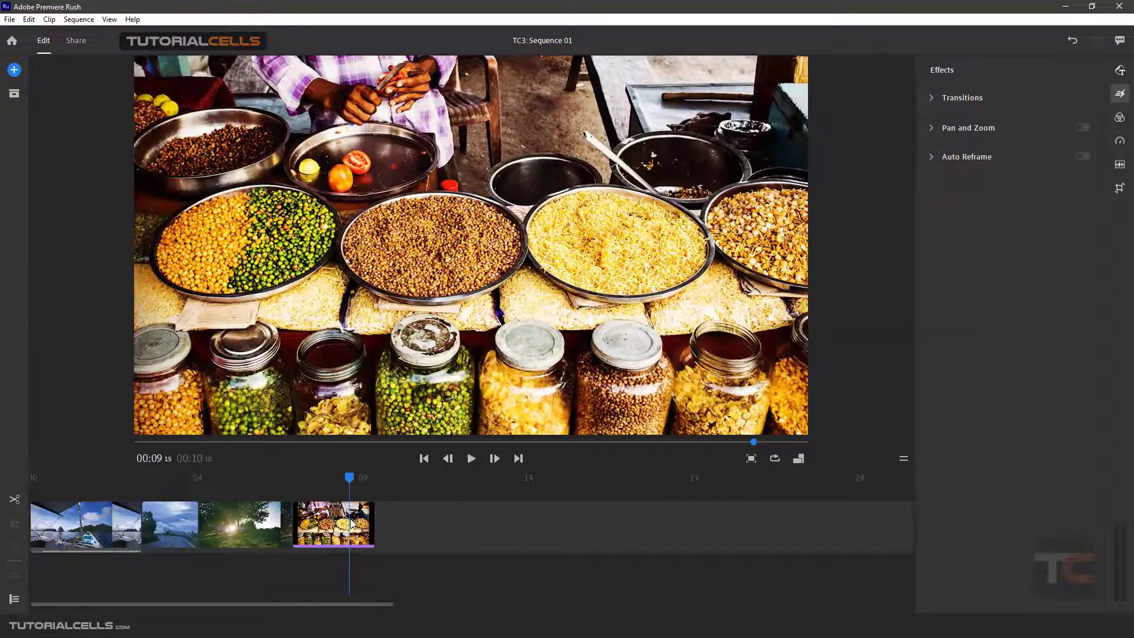
Expand the spice-market image's Pan and Zoom settings and shrink the Start frame around the vendor's hands and tomato tray
left_click(330, 528)
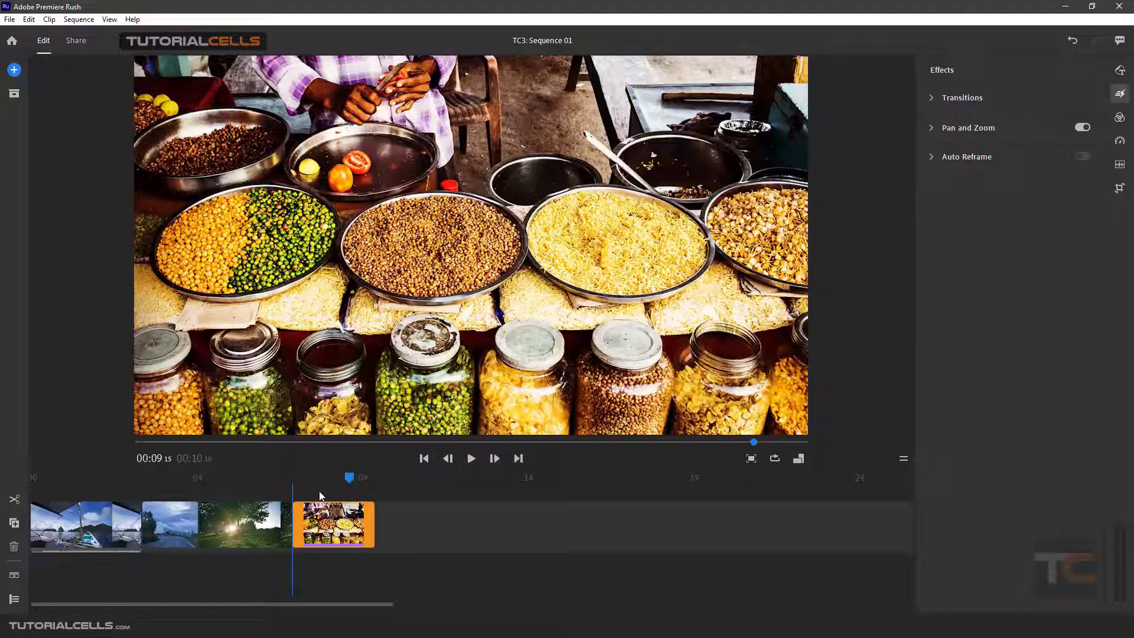
mouse_move(346, 479)
left_mouse_down()
mouse_move(282, 481)
mouse_move(317, 485)
left_mouse_up()
left_click(931, 129)
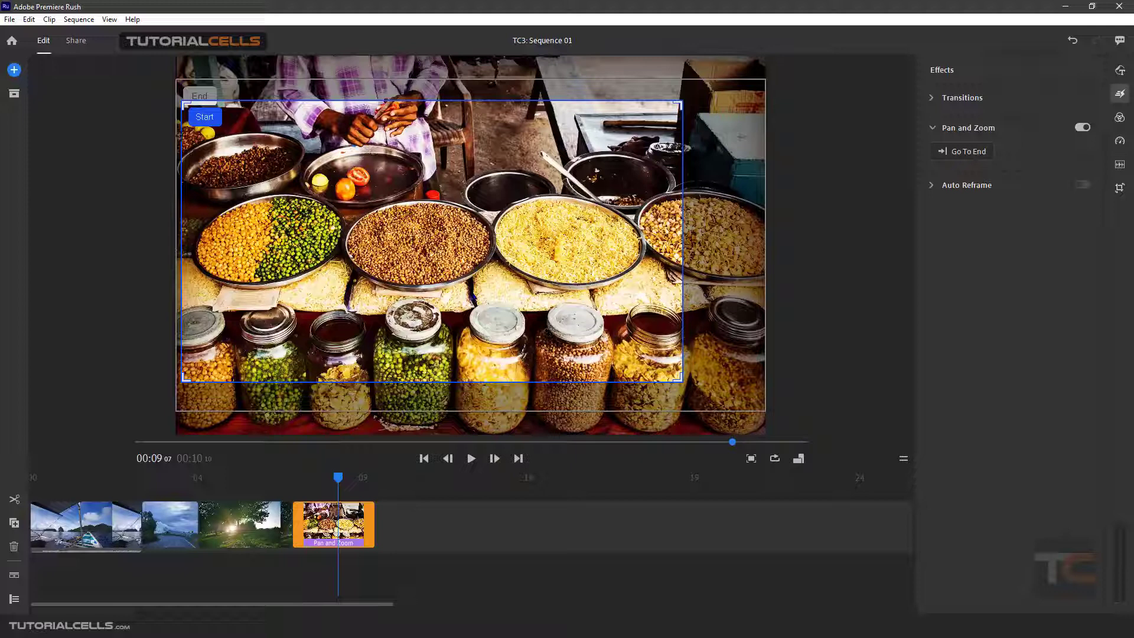
left_click_drag(183, 105, 502, 281)
left_click_drag(576, 301, 362, 107)
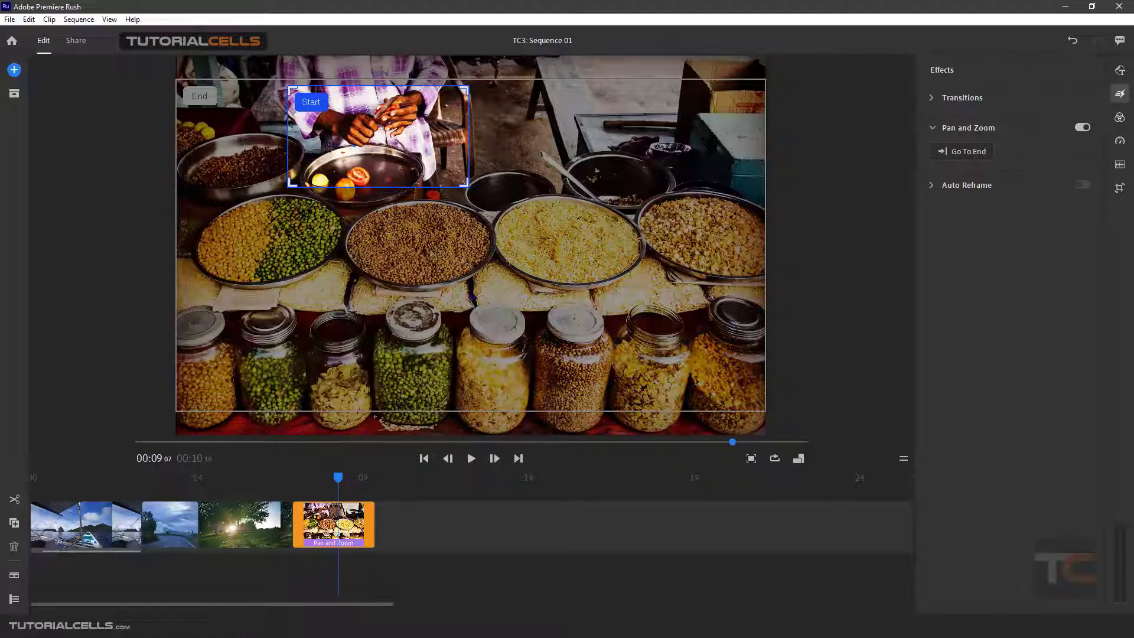
Shrink the End frame and position it over the four jars at the image's lower right
left_click(197, 97)
left_click_drag(182, 82, 459, 305)
mouse_move(629, 364)
left_mouse_down()
mouse_move(629, 326)
mouse_move(629, 378)
left_mouse_up()
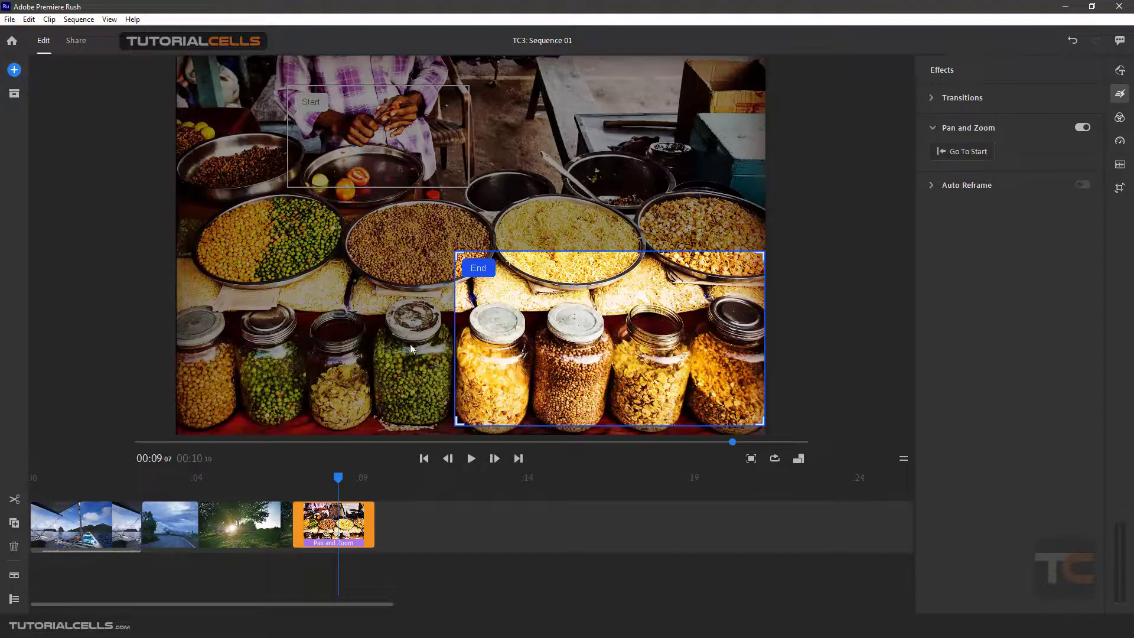
Play back the spice-market image from its beginning to check the pan from Start to End
left_click_drag(337, 477, 323, 478)
left_click(291, 478)
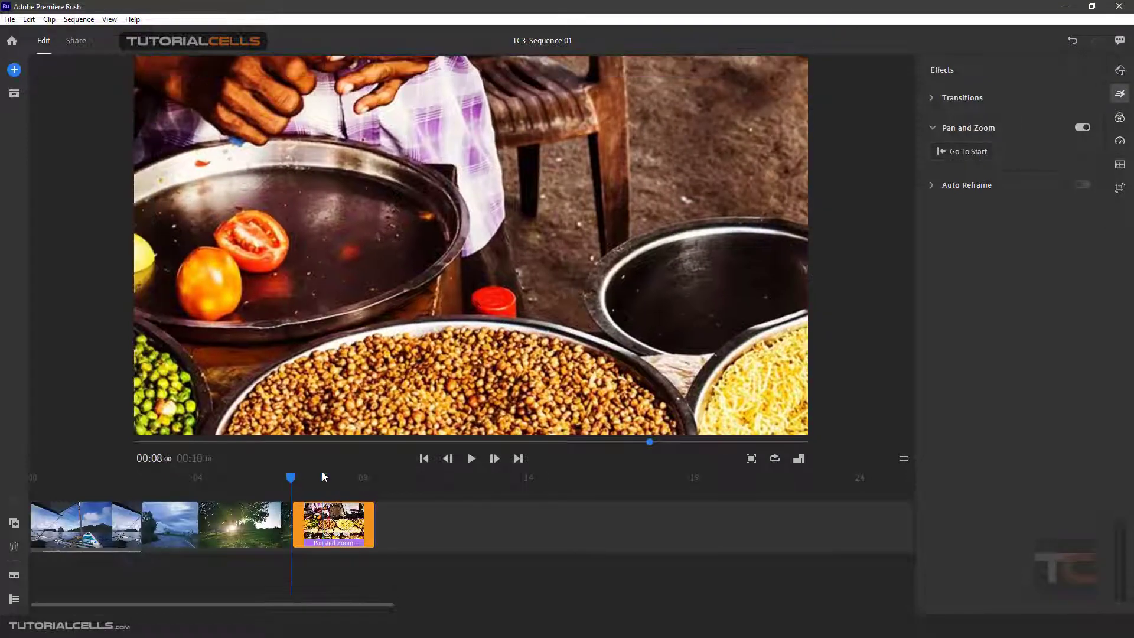
left_click(471, 458)
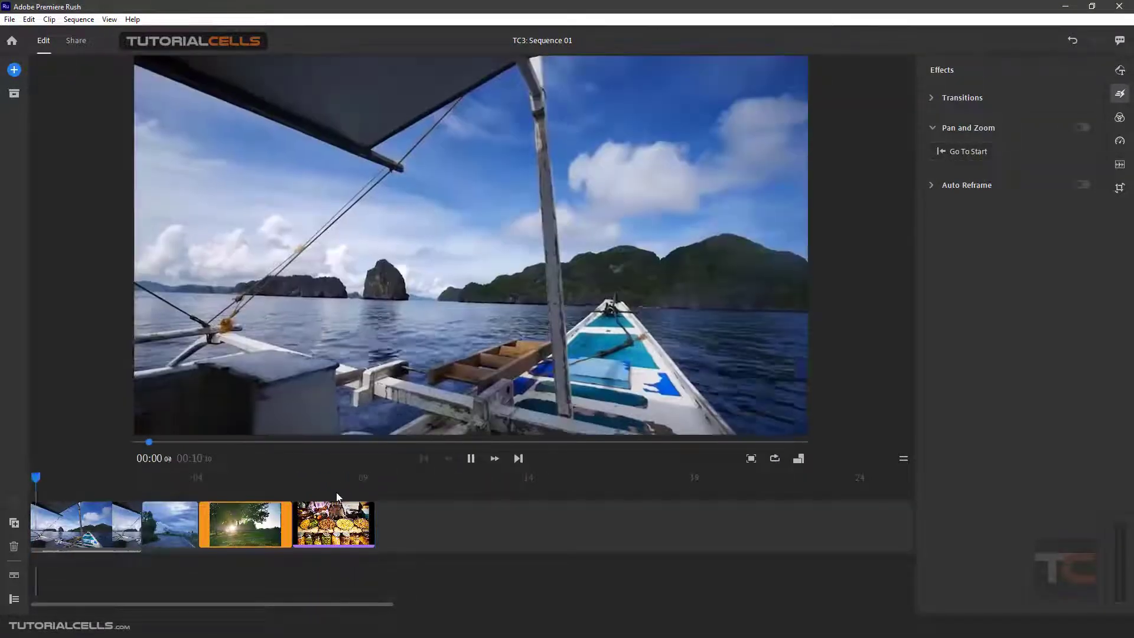
Reselect the spice-market image, enlarge its Start frame and shift it slightly up and left around the vendor
left_click(328, 514)
mouse_move(328, 480)
left_mouse_down()
mouse_move(315, 478)
mouse_move(324, 478)
left_mouse_up()
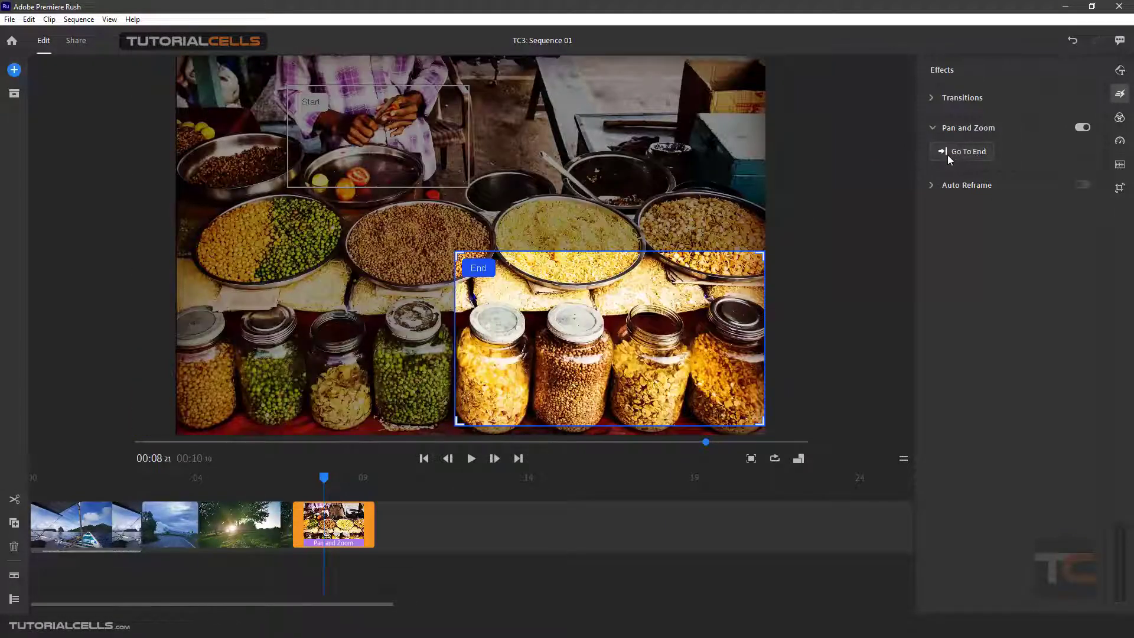
left_click(948, 155)
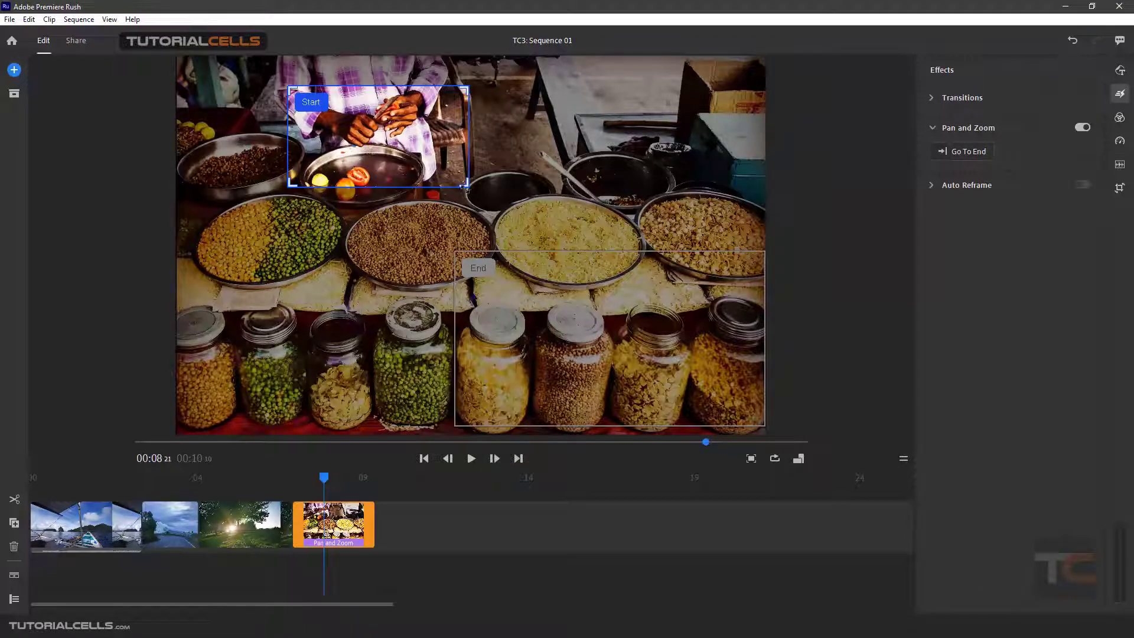
left_click_drag(466, 185, 532, 221)
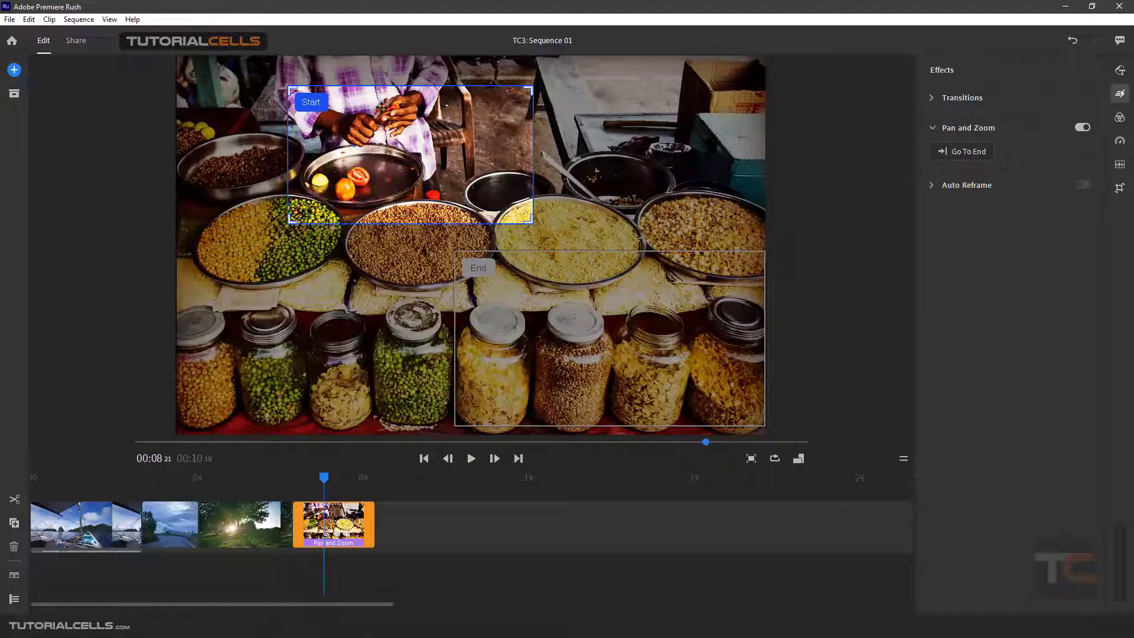
left_click_drag(395, 131, 367, 124)
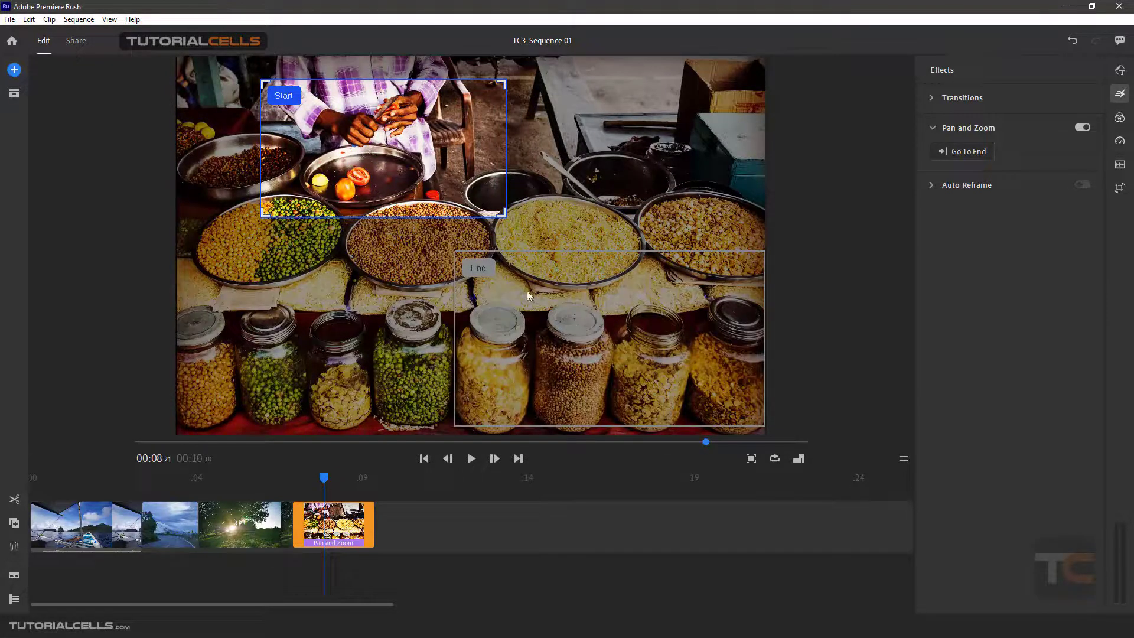
Enlarge the End frame to the image's full width and move it upward, and nudge the Start frame slightly right
left_click(480, 267)
left_click_drag(455, 251, 175, 55)
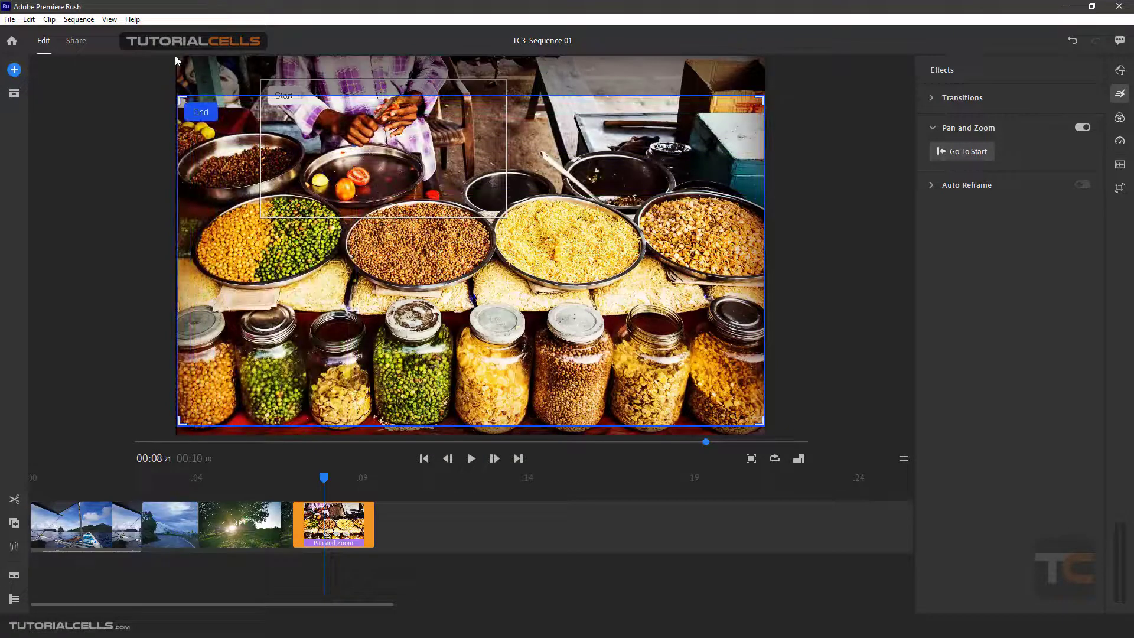
left_click_drag(216, 172, 215, 149)
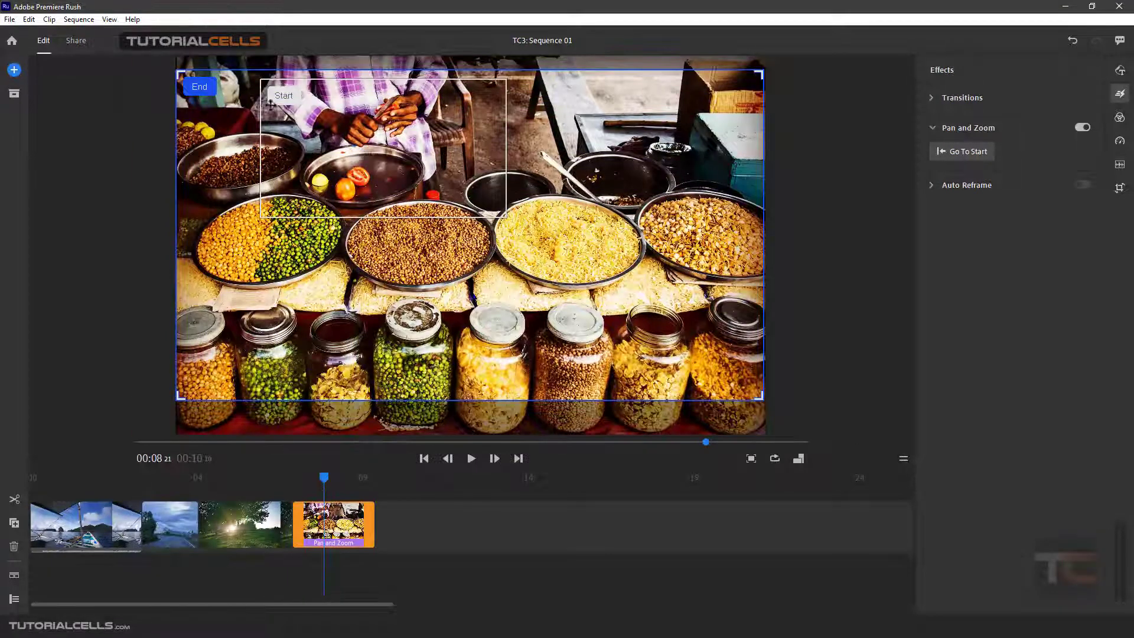
left_click(292, 104)
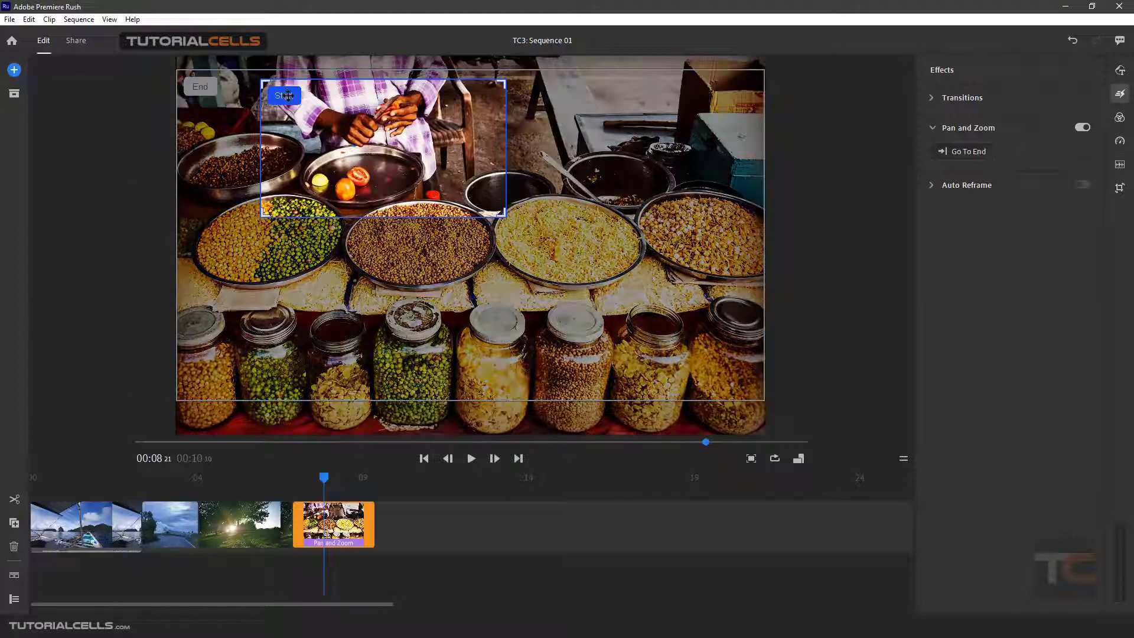
mouse_move(295, 108)
left_mouse_down()
mouse_move(364, 202)
mouse_move(294, 96)
left_mouse_up()
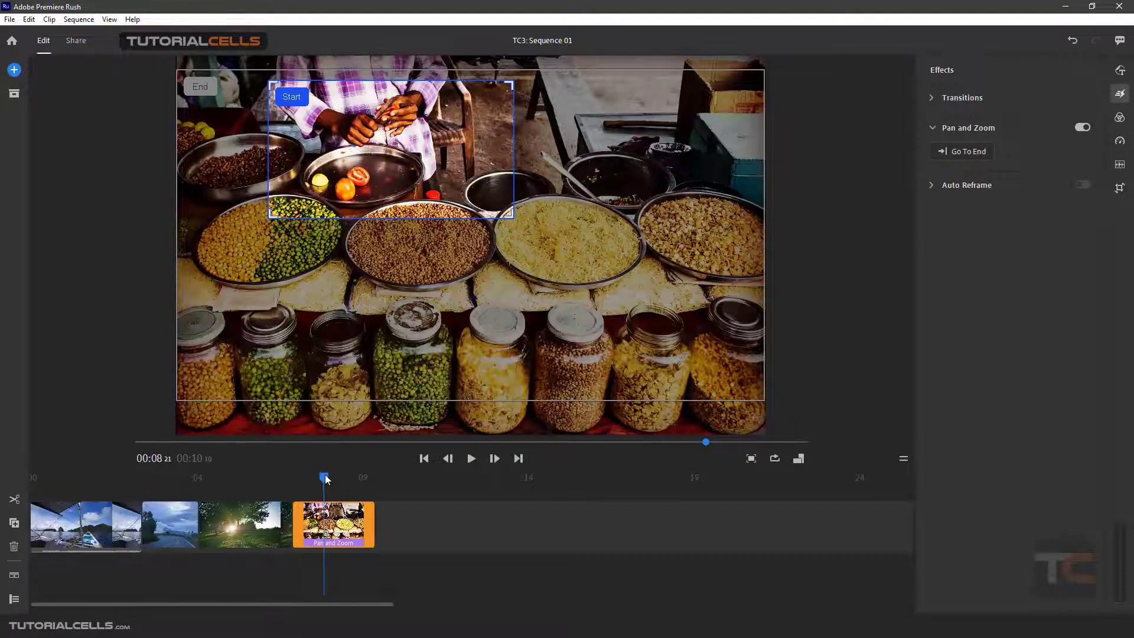
Scrub through the spice-market image from end to start to review the adjusted zoom
left_click_drag(325, 476, 376, 478)
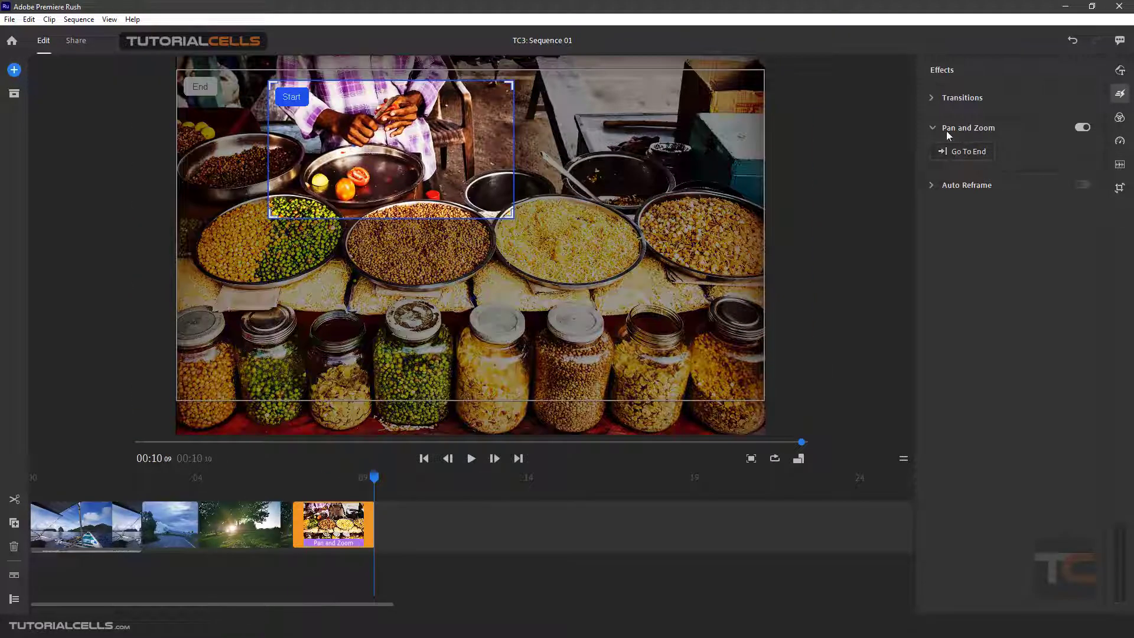
left_click_drag(375, 480, 307, 478)
left_click(306, 480)
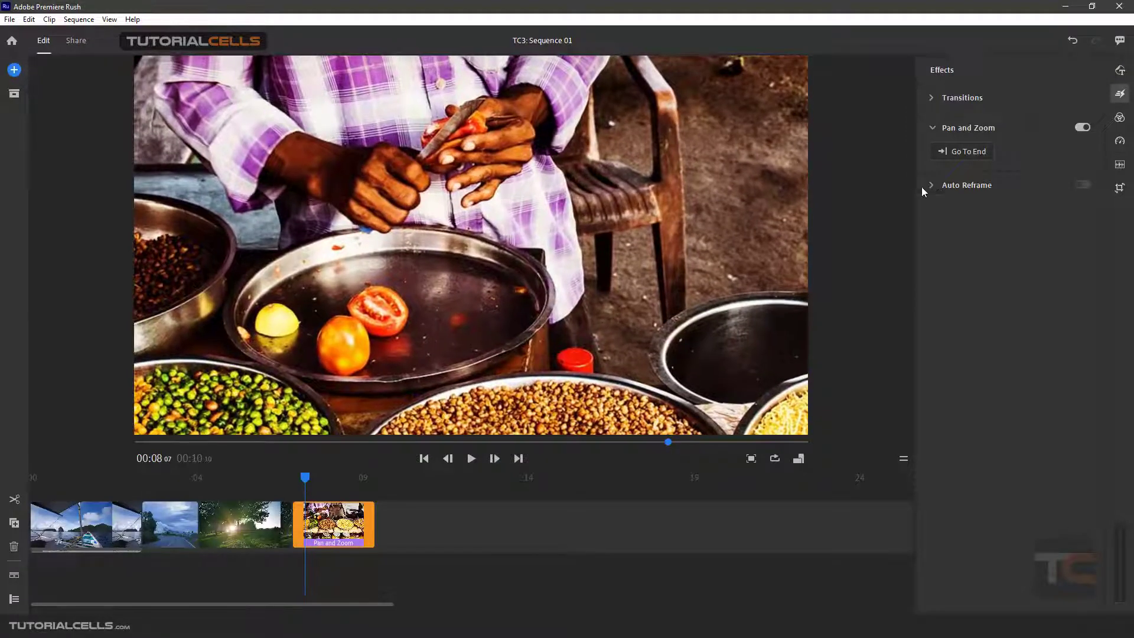